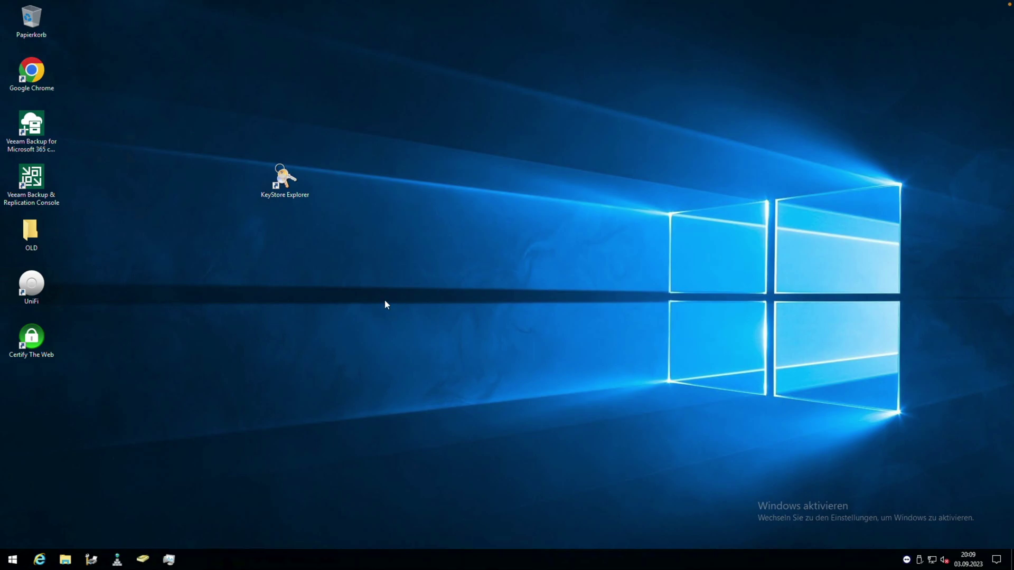
Open Certify The Web and view the status of the managed certificate UNIFI
double_click(33, 340)
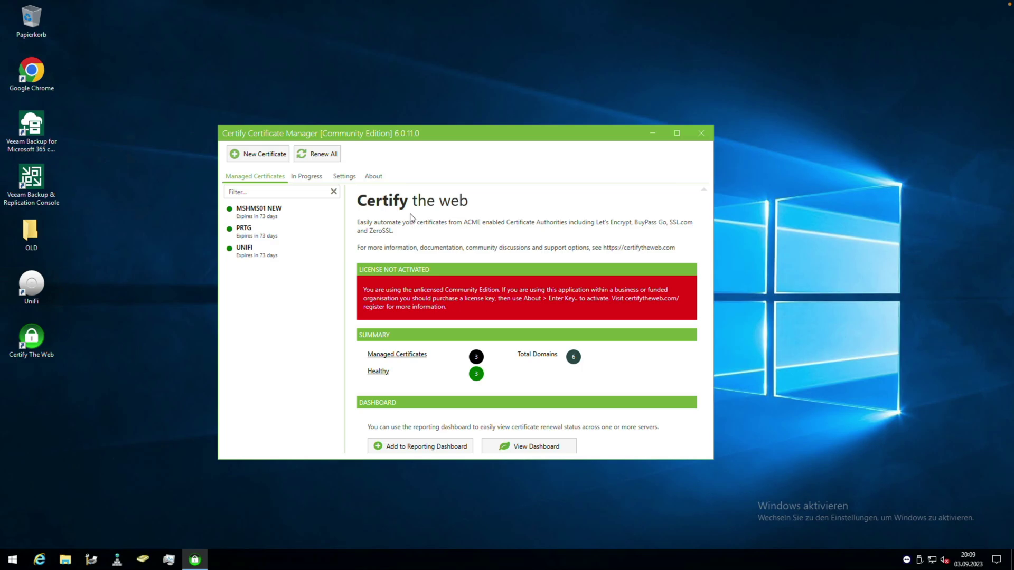
click(270, 209)
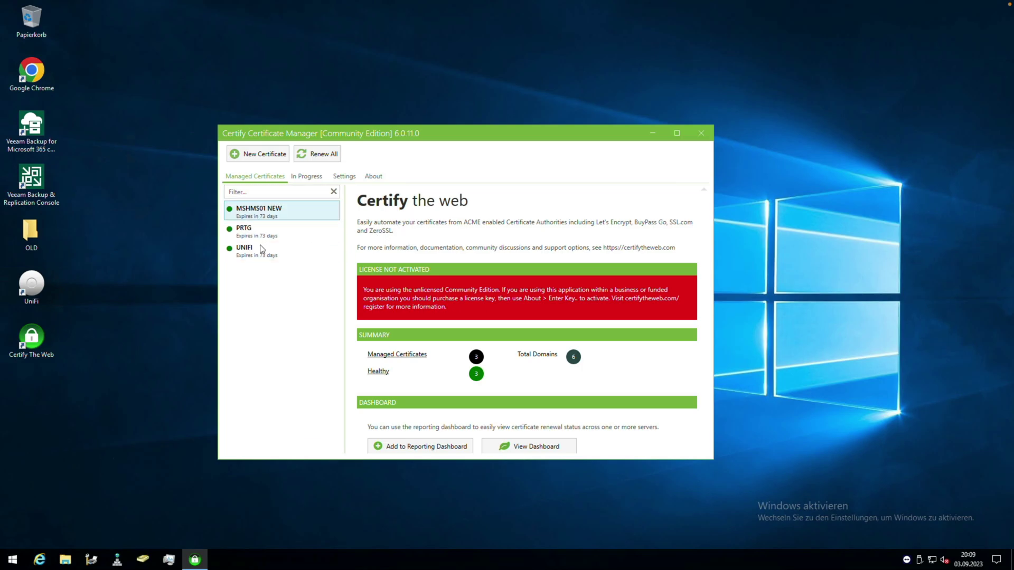
click(263, 249)
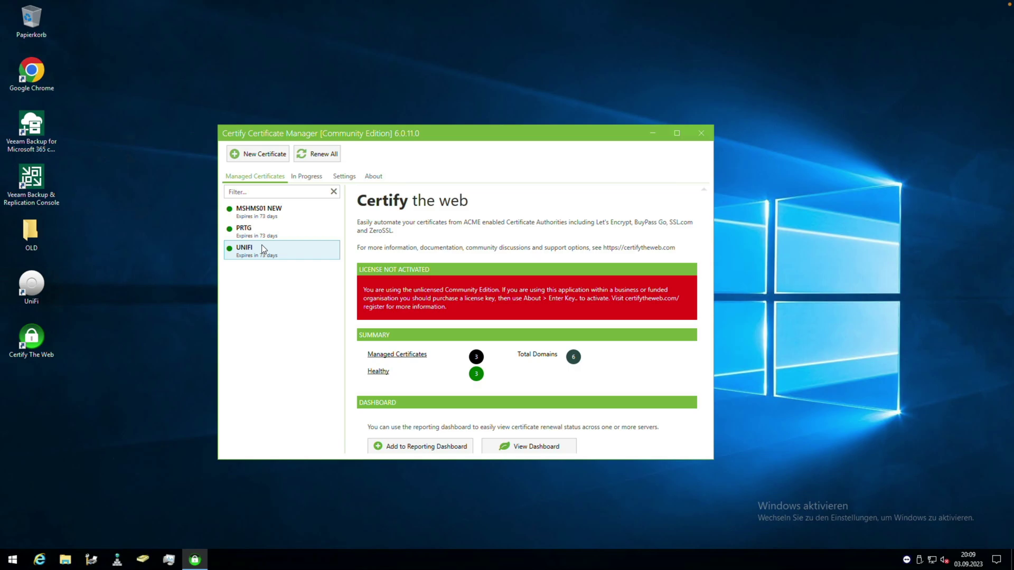
click(261, 248)
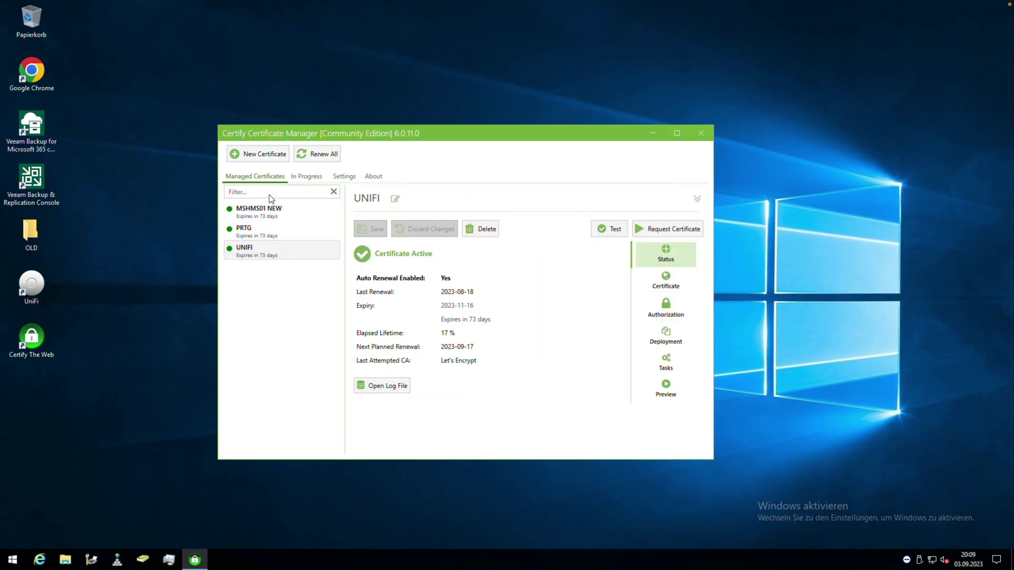
Create a new managed certificate, dismissing the trial notice, and add the domain test.test.de to it
click(248, 157)
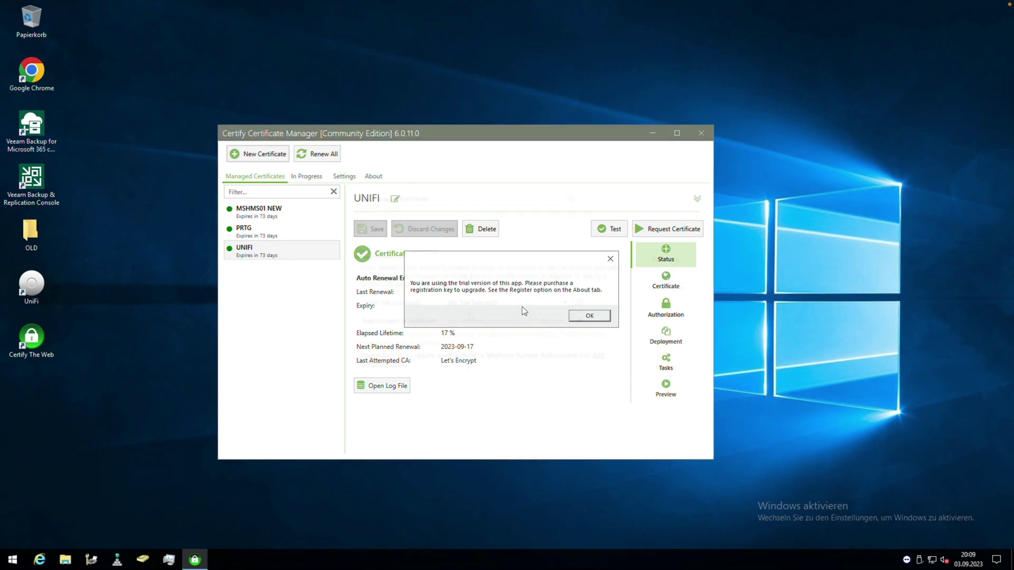
key(Return)
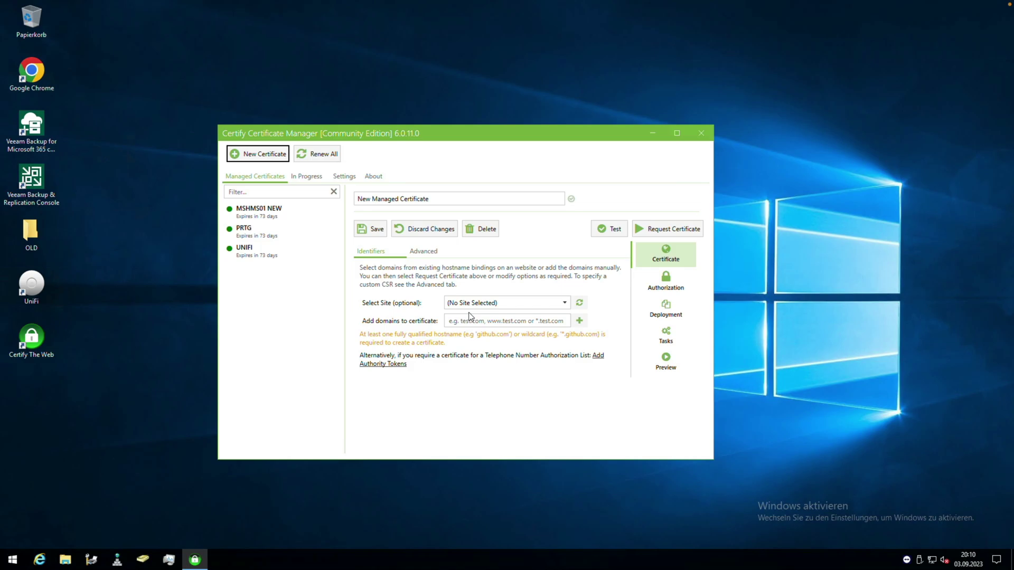
click(465, 324)
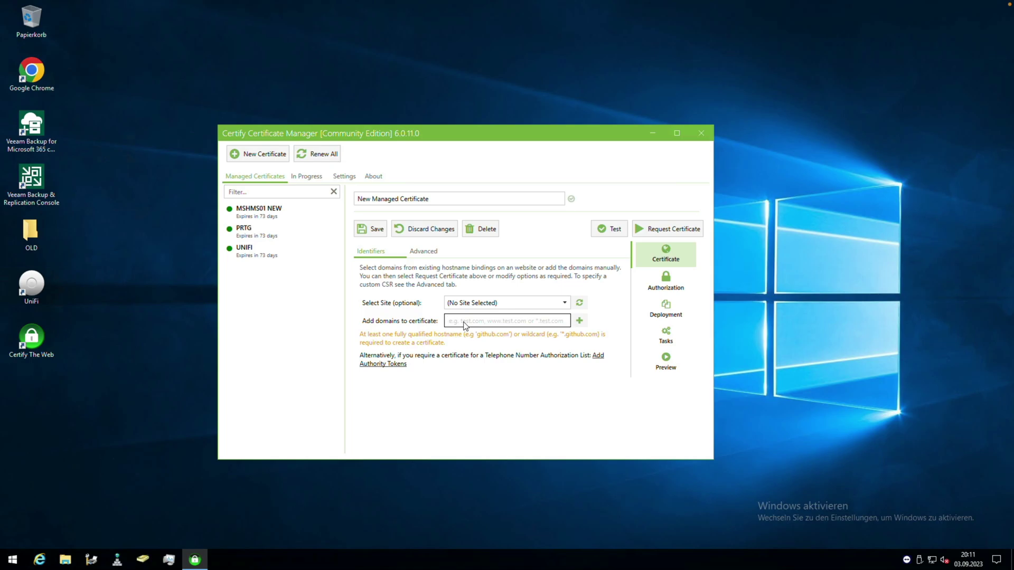
click(464, 322)
text(test.test.de)
click(579, 321)
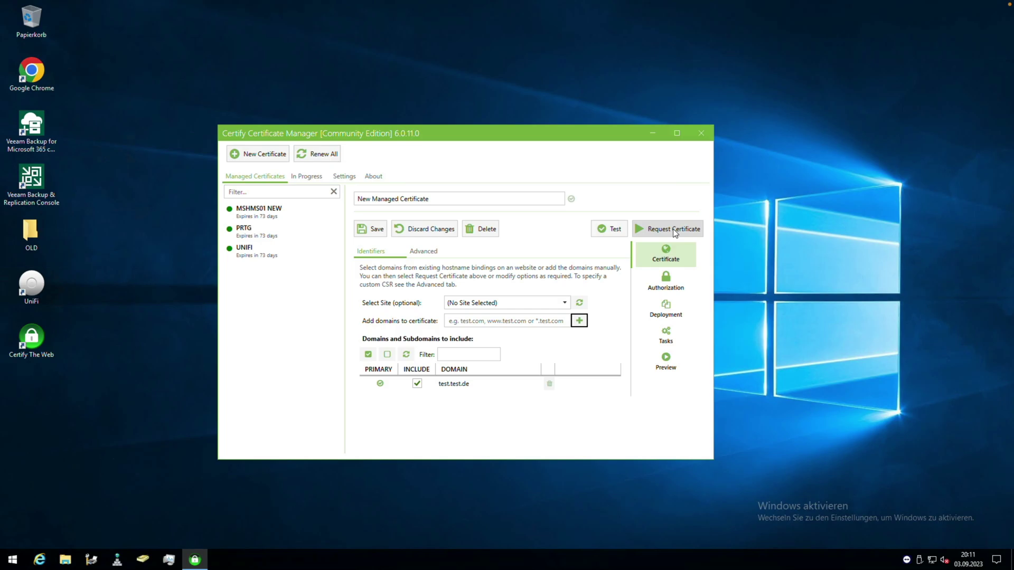
Open the Control Panel with the Run command "control" and bring up the advanced settings of Windows Defender Firewall
right_click(14, 559)
click(44, 504)
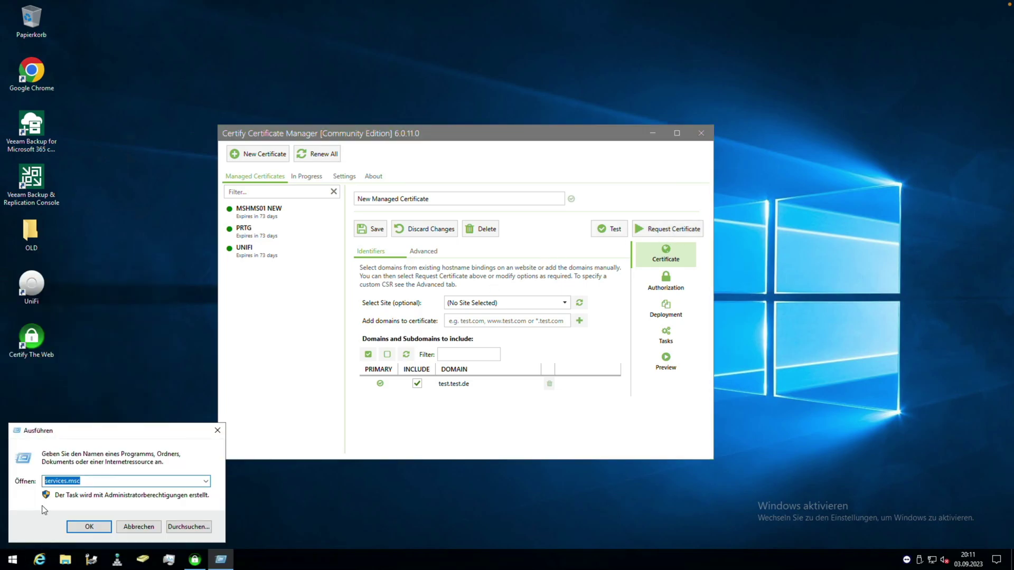
text(control)
key(Return)
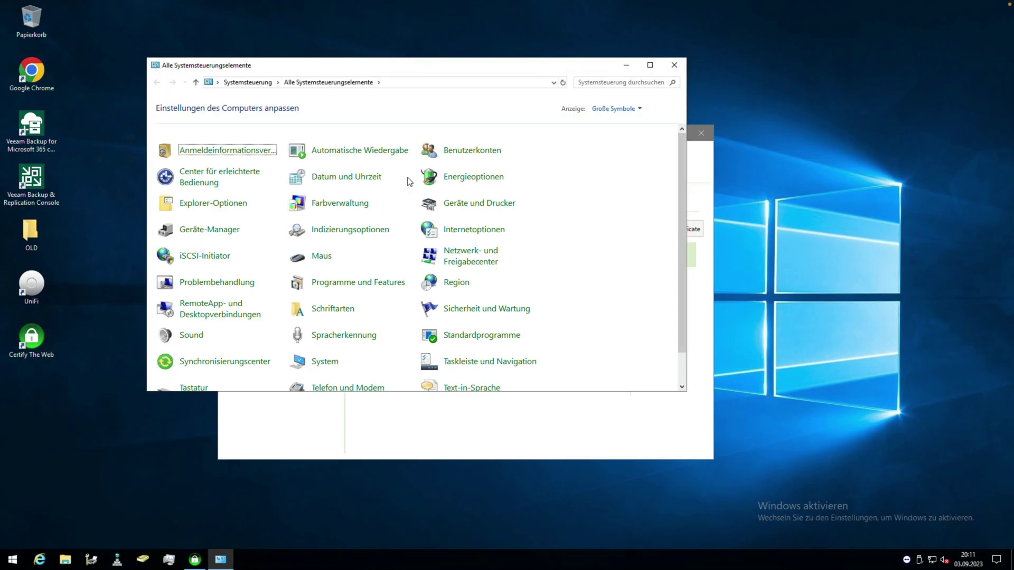
scroll(380, 295, down, 1)
click(457, 378)
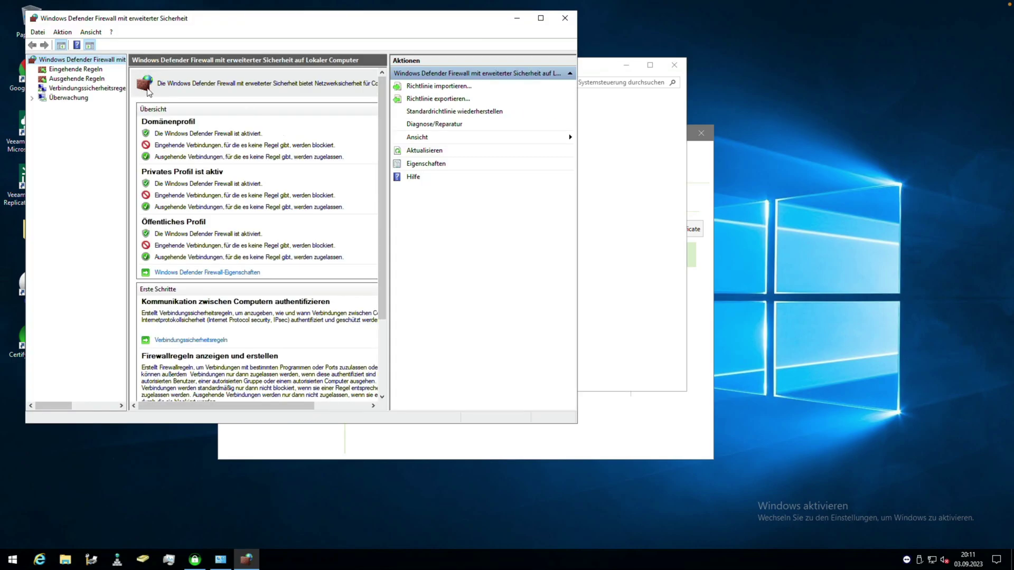
Check the inbound firewall rules for the HTTP rule and close the firewall and Control Panel windows
click(75, 70)
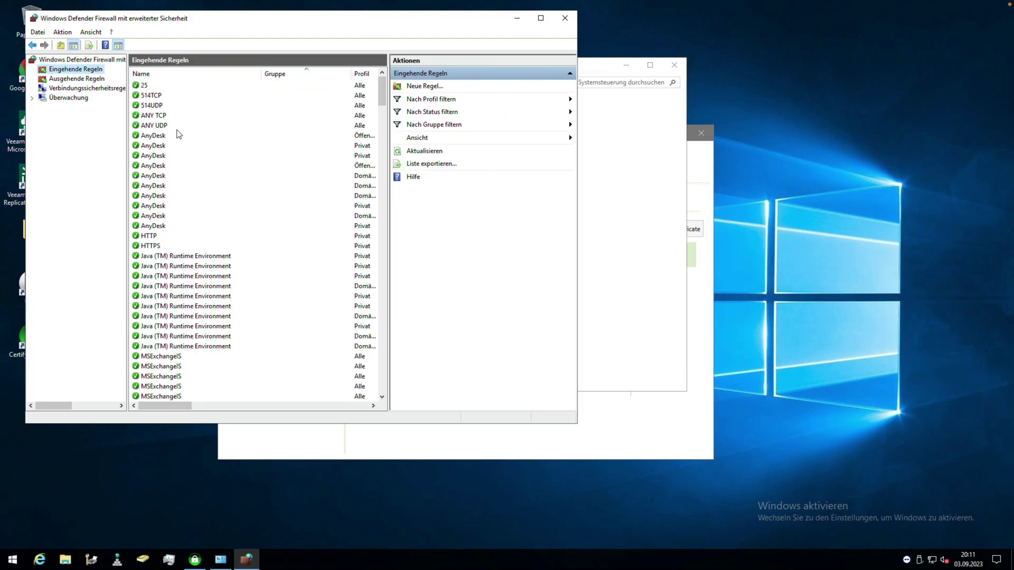
click(153, 235)
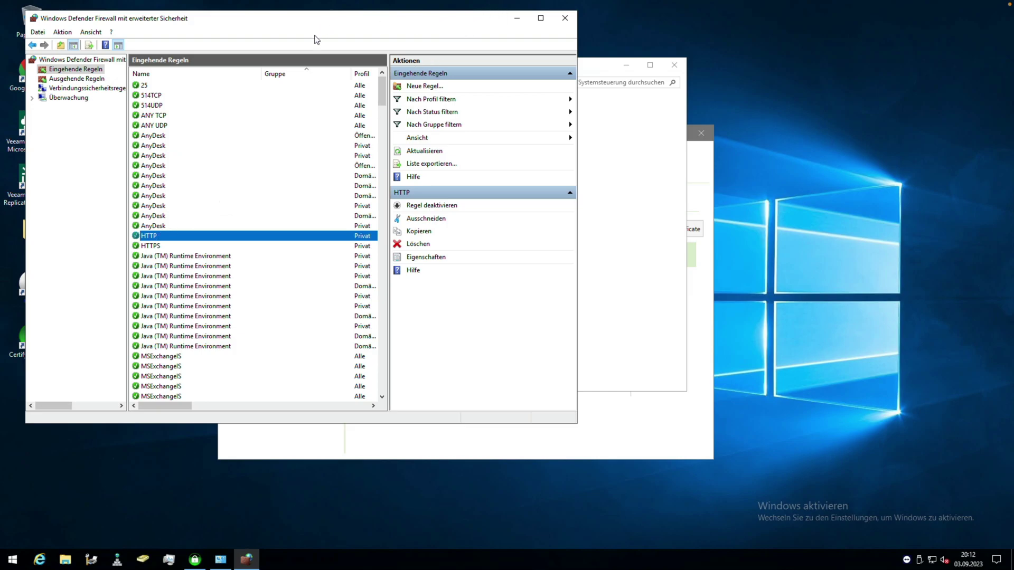
drag(439, 30, 494, 39)
click(616, 28)
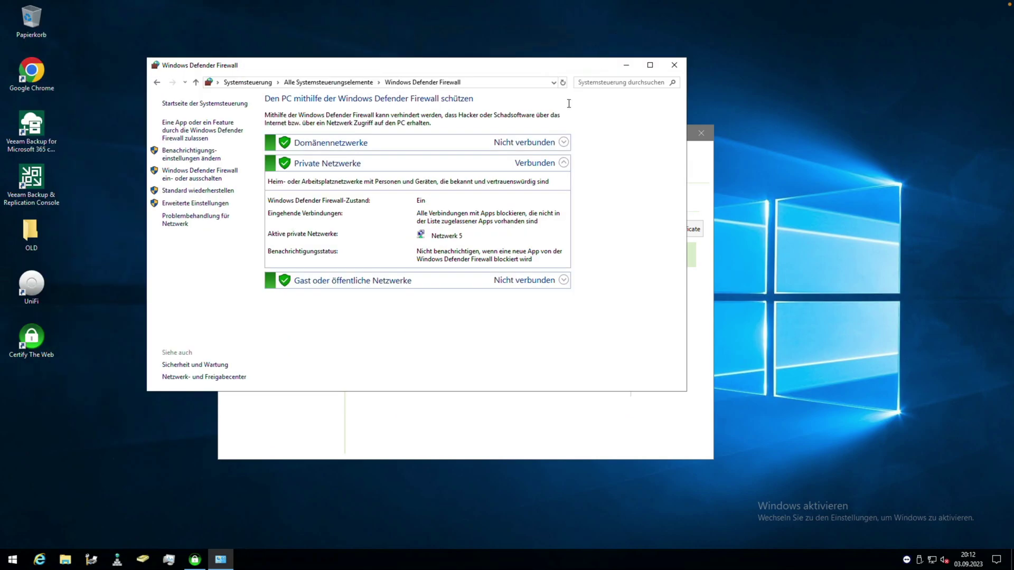
click(674, 65)
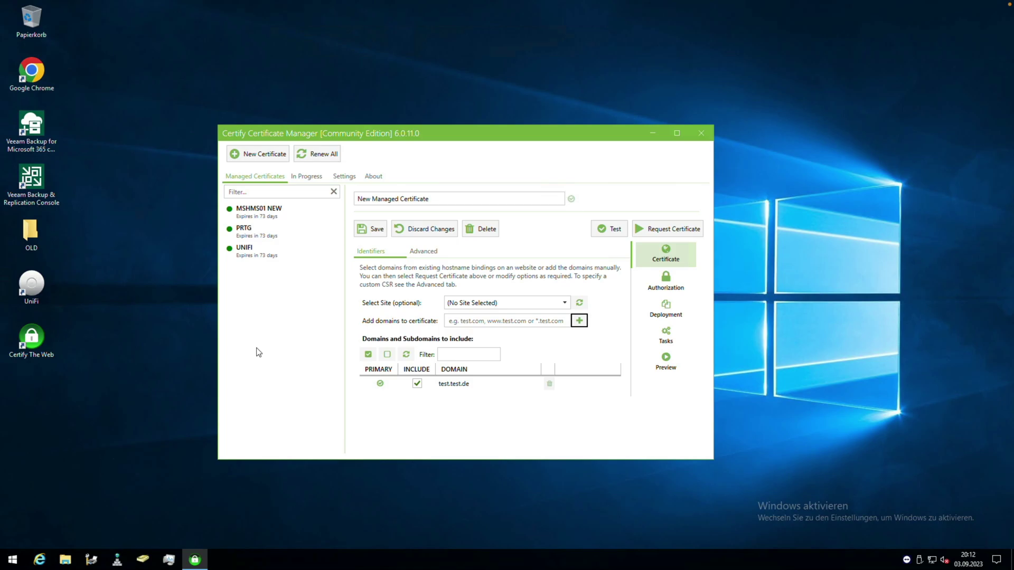
Search Windows for "iis", open the IIS Manager and show the server certificates of MSHMS01
click(126, 445)
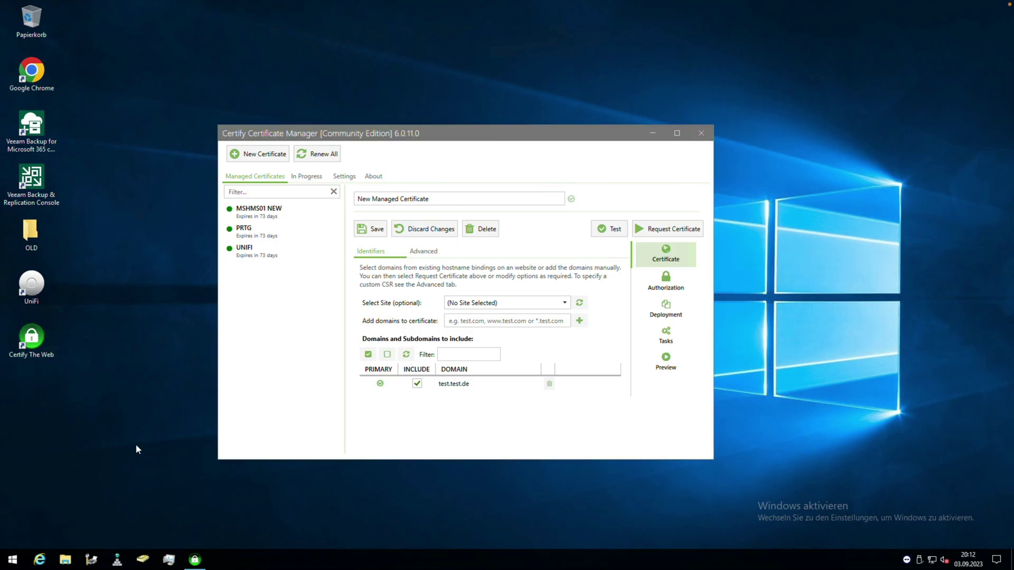
key(super)
text(iis)
click(129, 270)
click(463, 235)
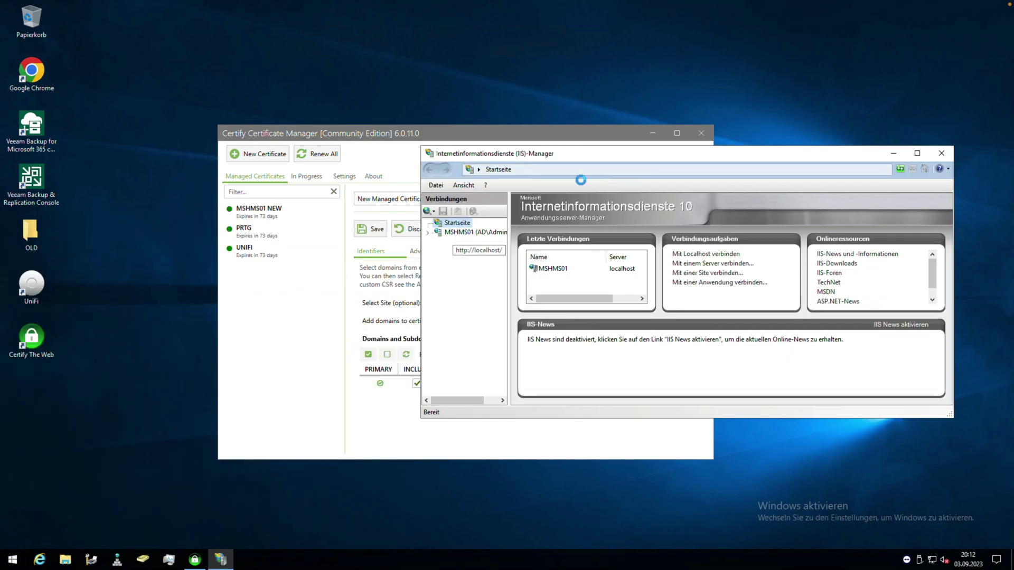
double_click(177, 445)
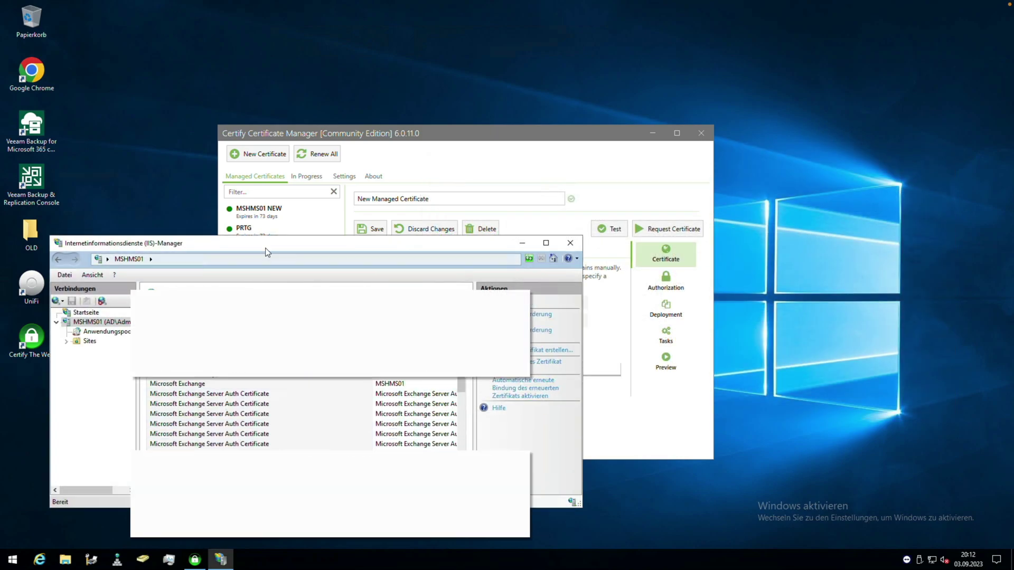
Examine the available certificate actions for the Microsoft Exchange and Microsoft Exchange Server Auth certificates, and close the IIS Manager
click(213, 384)
right_click(206, 389)
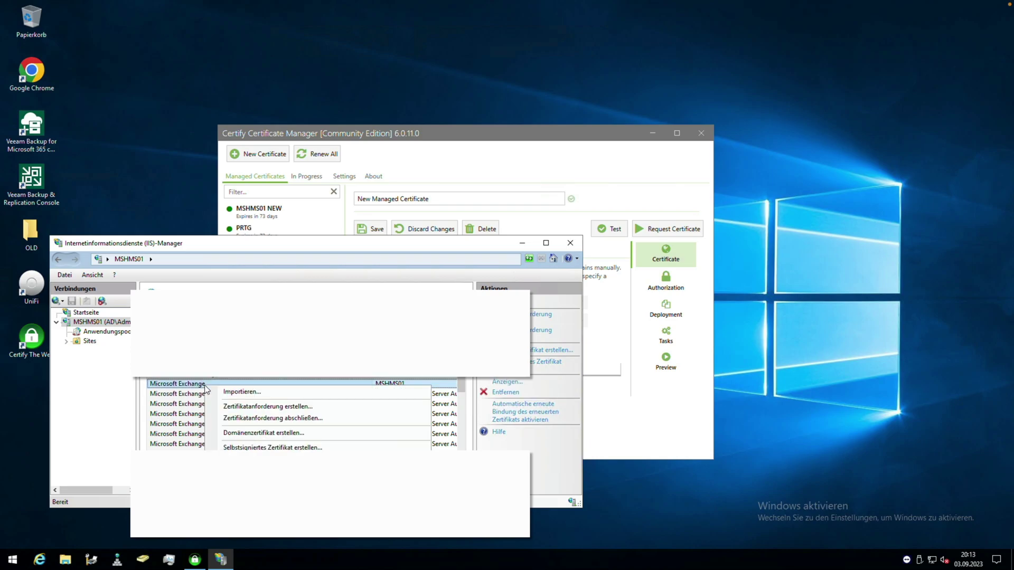
right_click(193, 401)
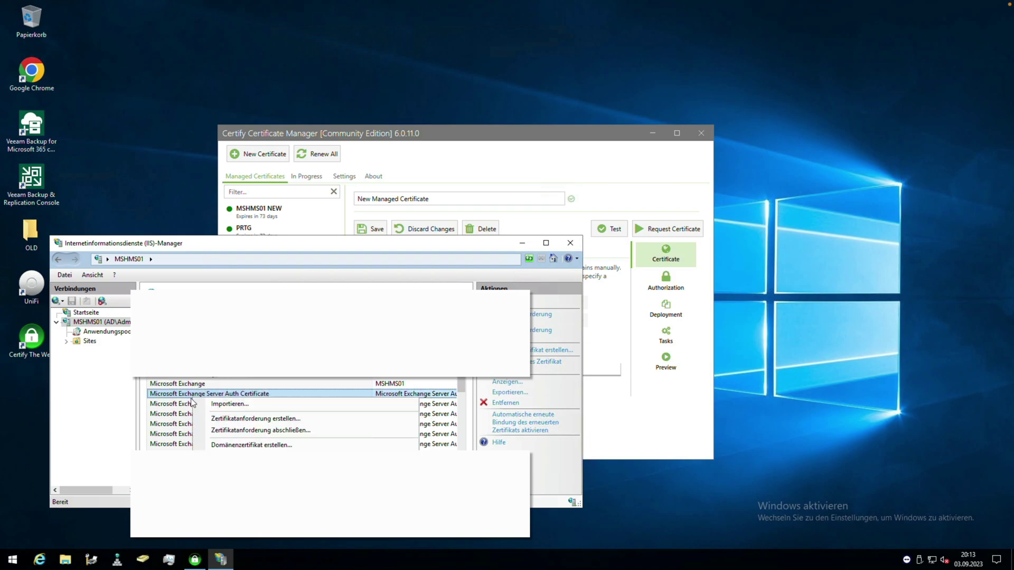
click(184, 438)
click(196, 393)
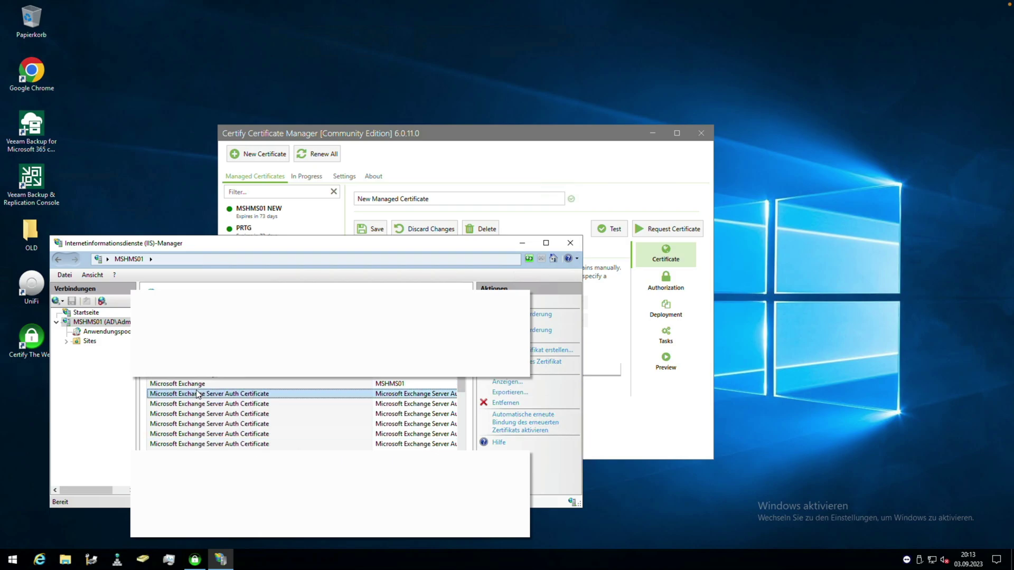
right_click(196, 392)
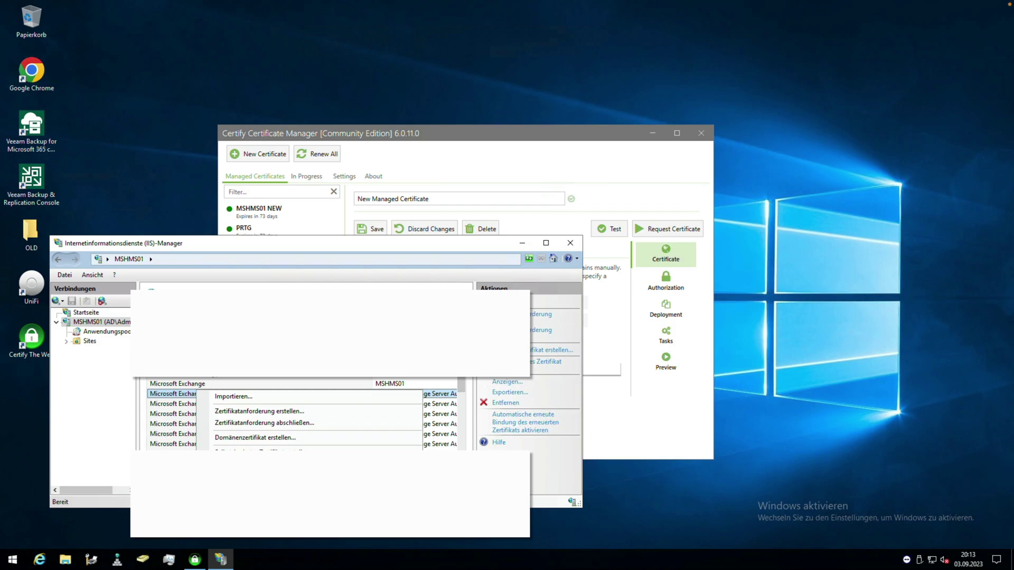
click(165, 425)
click(569, 244)
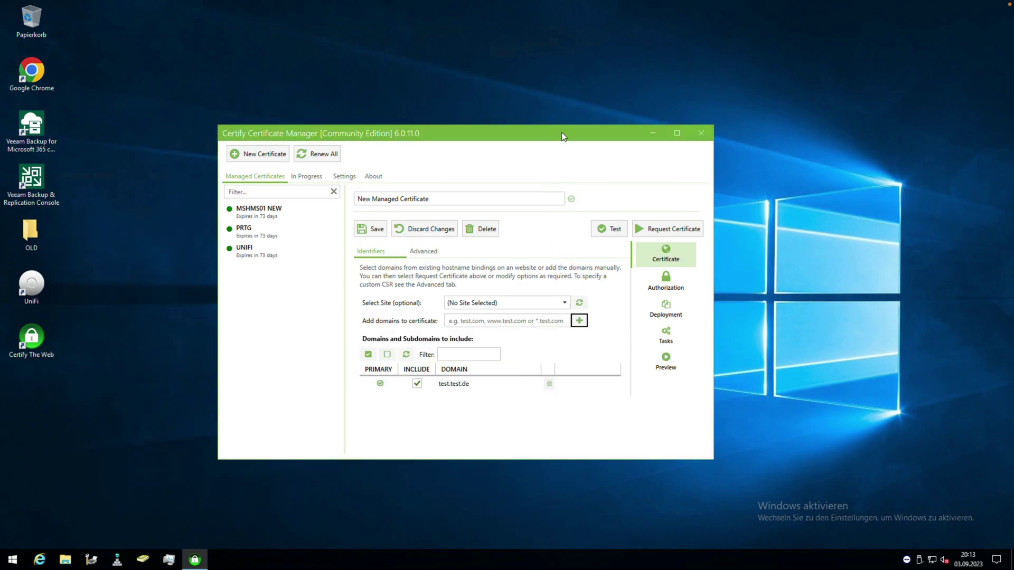